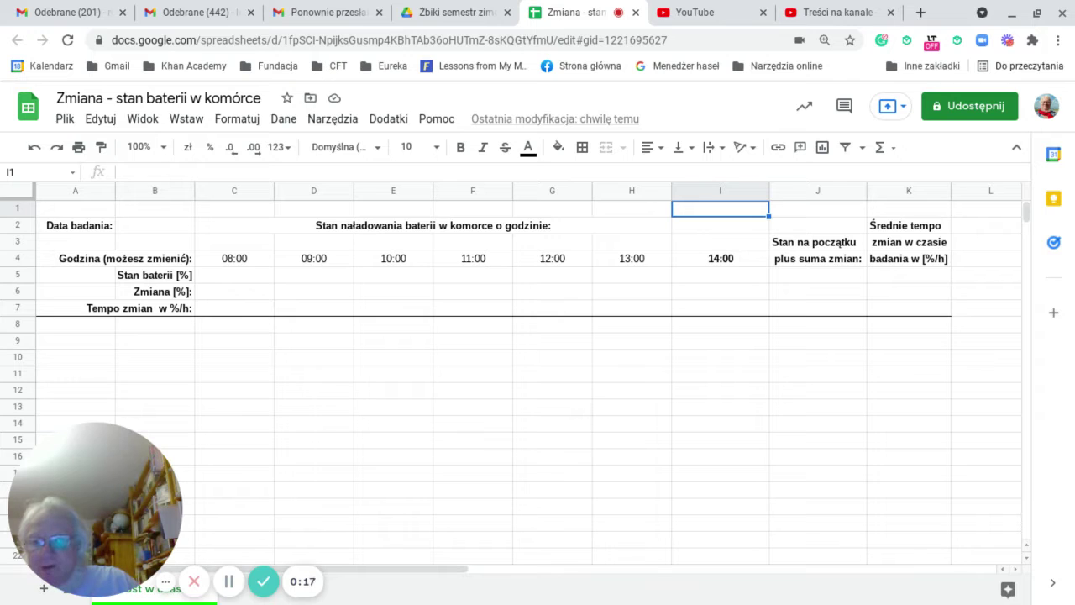
Correct the spelling of "komorce" to "komórce" in the merged heading in C2:H2
left_click(447, 223)
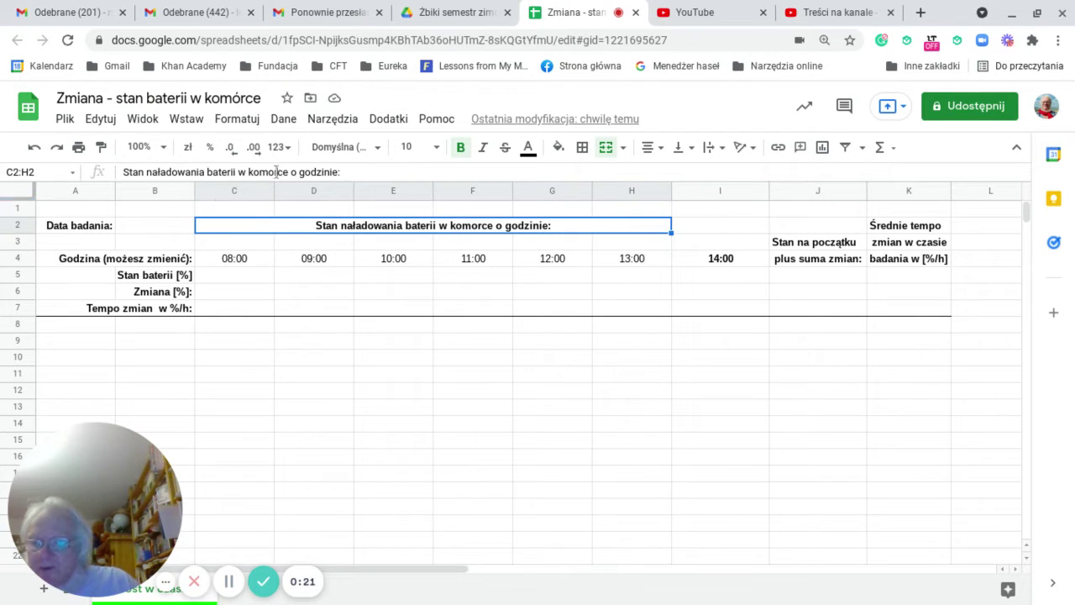
key("Return")
key("BackSpace")
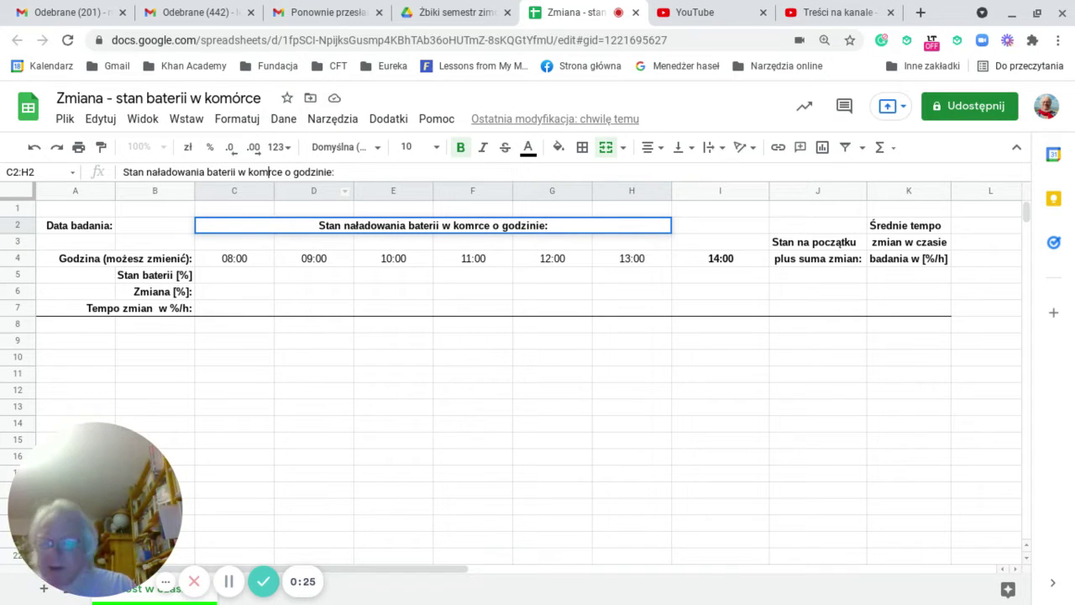
type("ó")
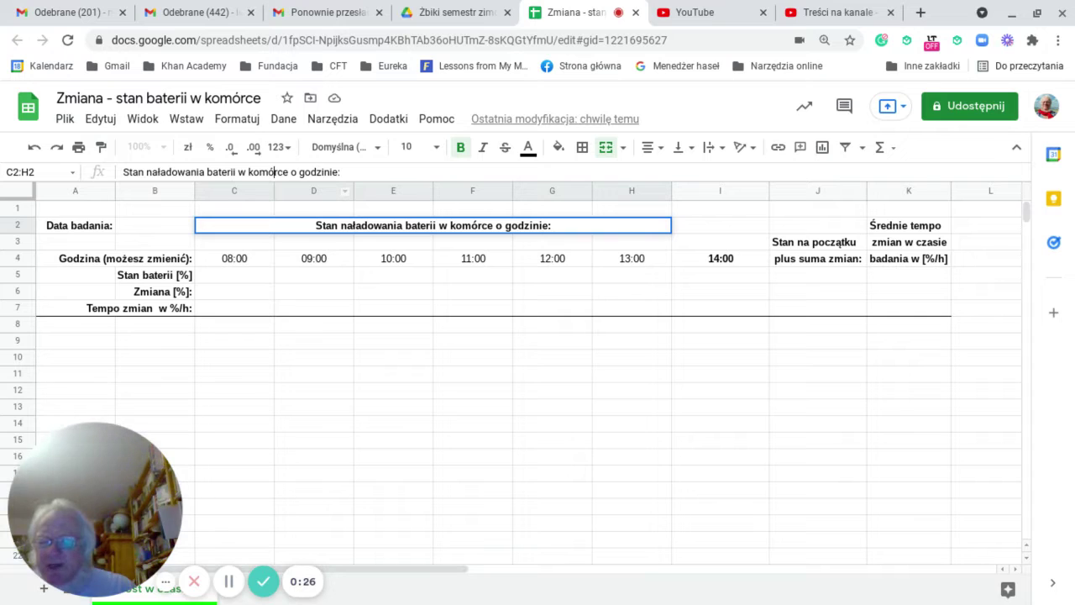
key("Return")
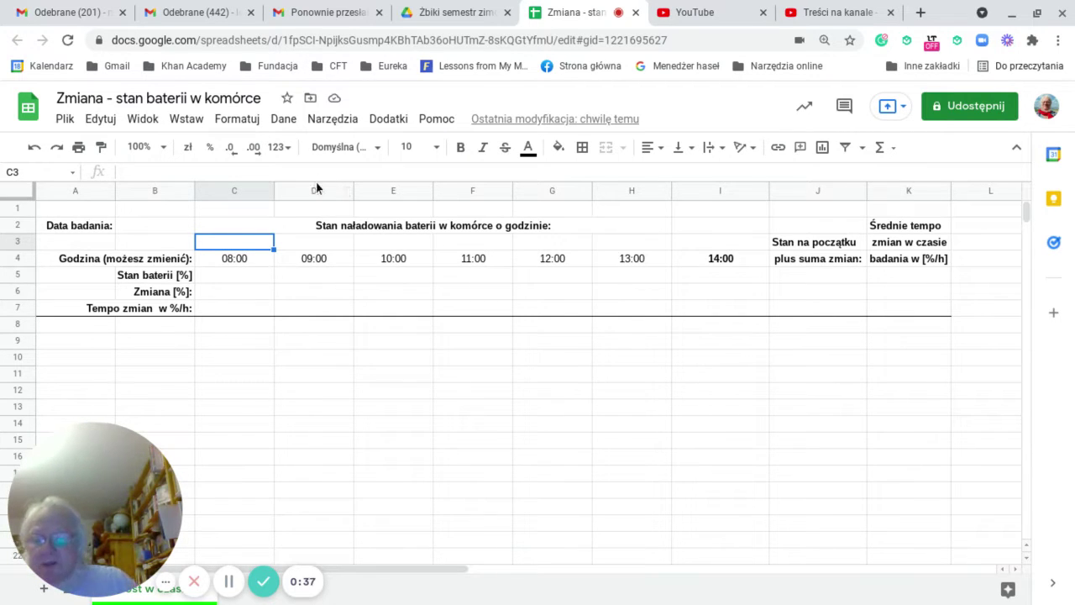
Remove the bold formatting from the 14:00 hour heading in cell I4
left_click(707, 256)
left_click(461, 149)
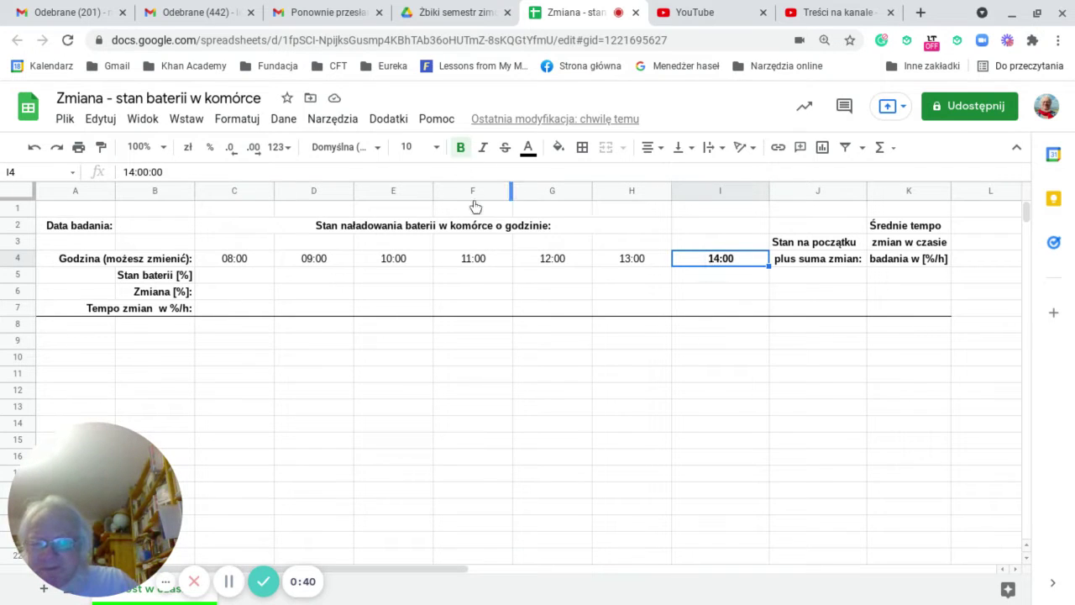
Review the hour headings in row 4 and the matching battery state cells in row 5, from 08:00 to 14:00
left_click(268, 258)
left_click(300, 259)
left_click(301, 259)
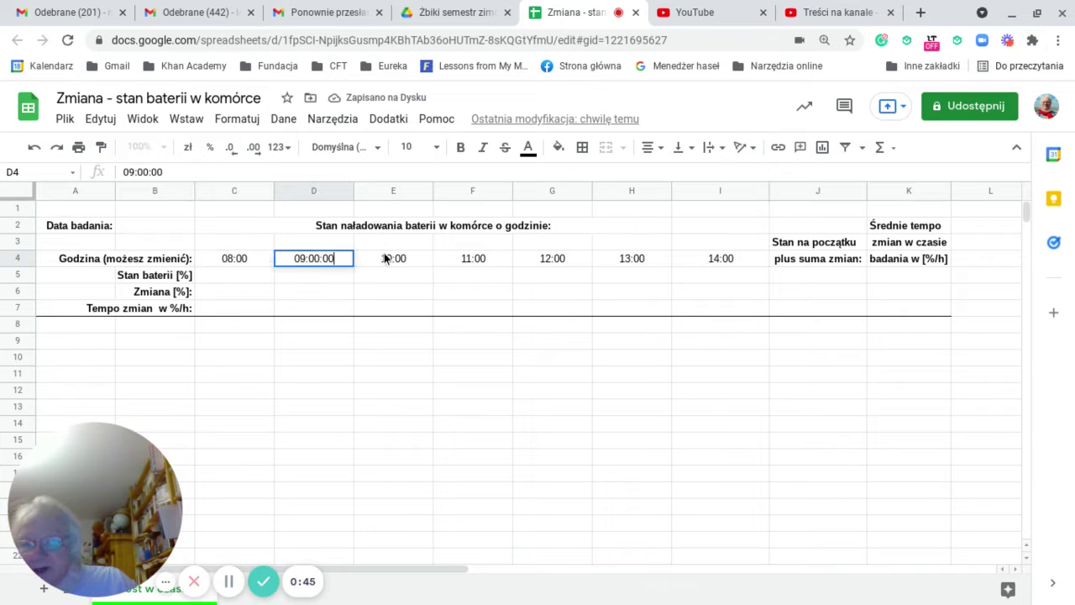
left_click(389, 258)
left_click(468, 263)
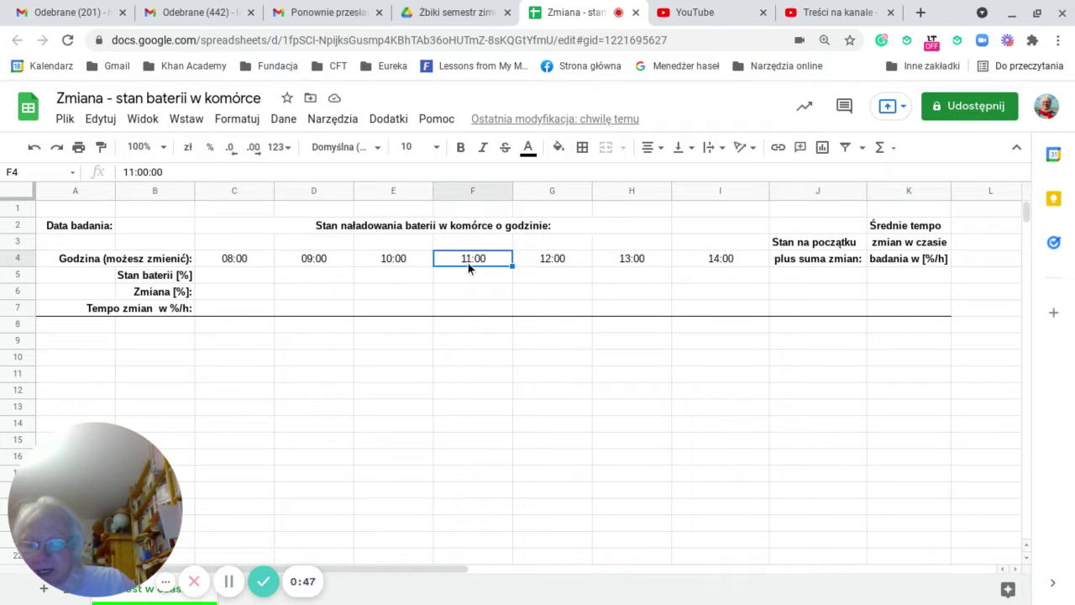
left_click(561, 260)
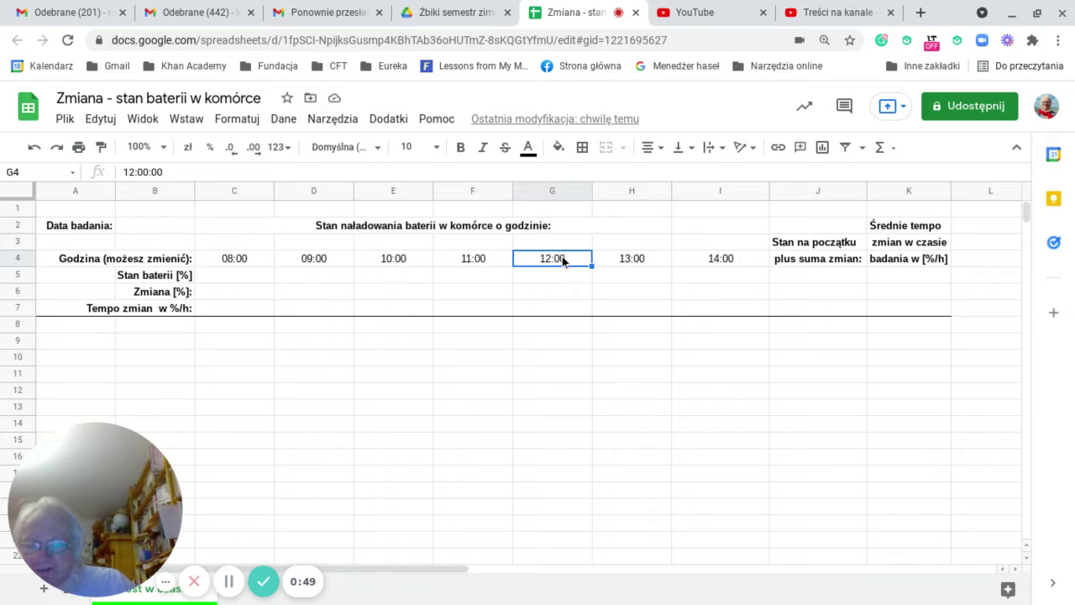
left_click(637, 261)
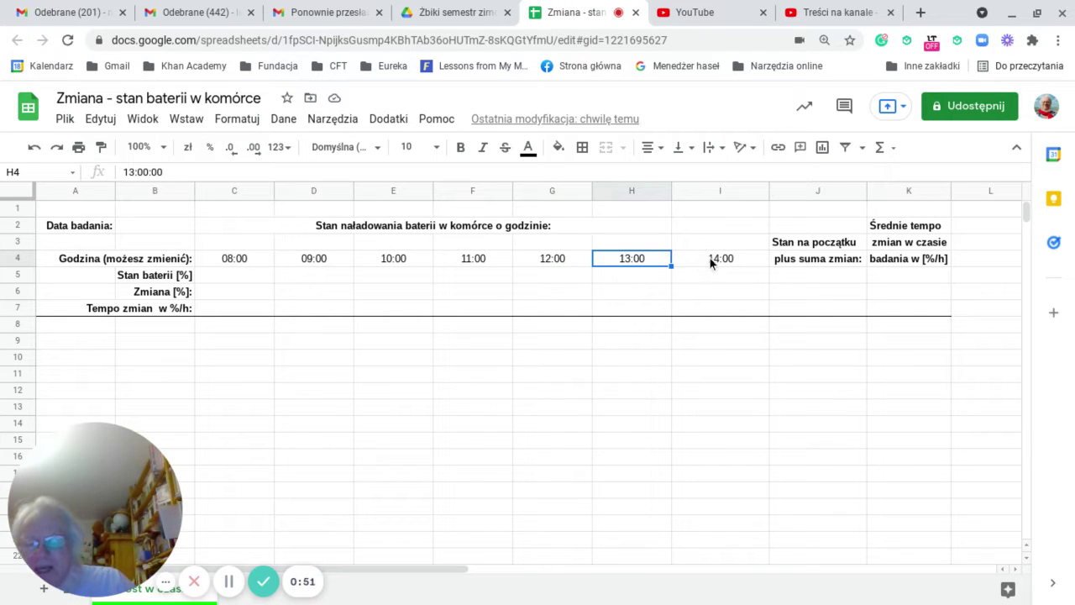
left_click(710, 259)
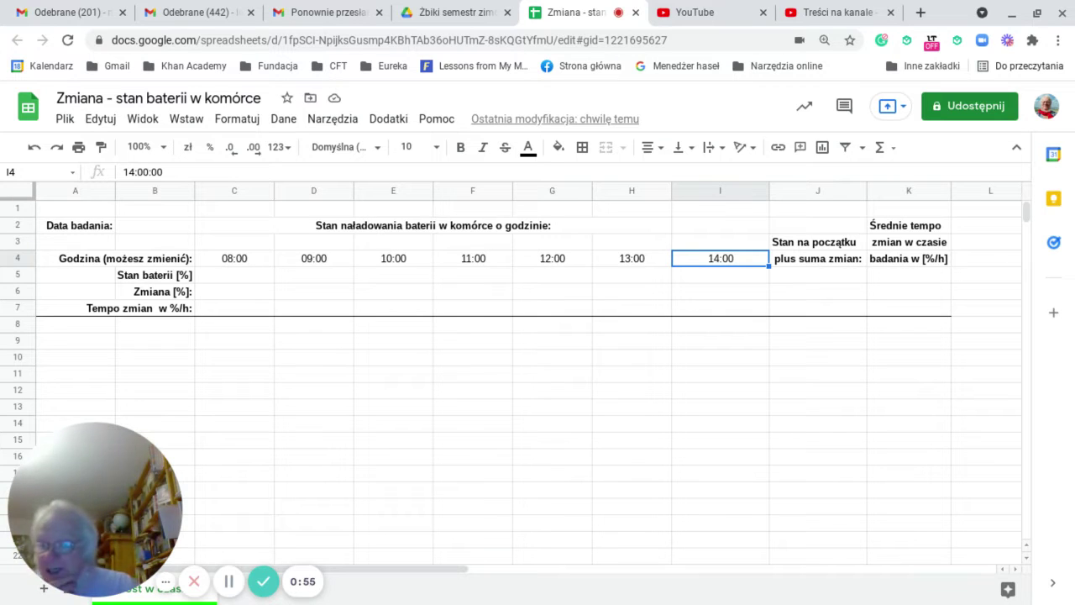
left_click(222, 274)
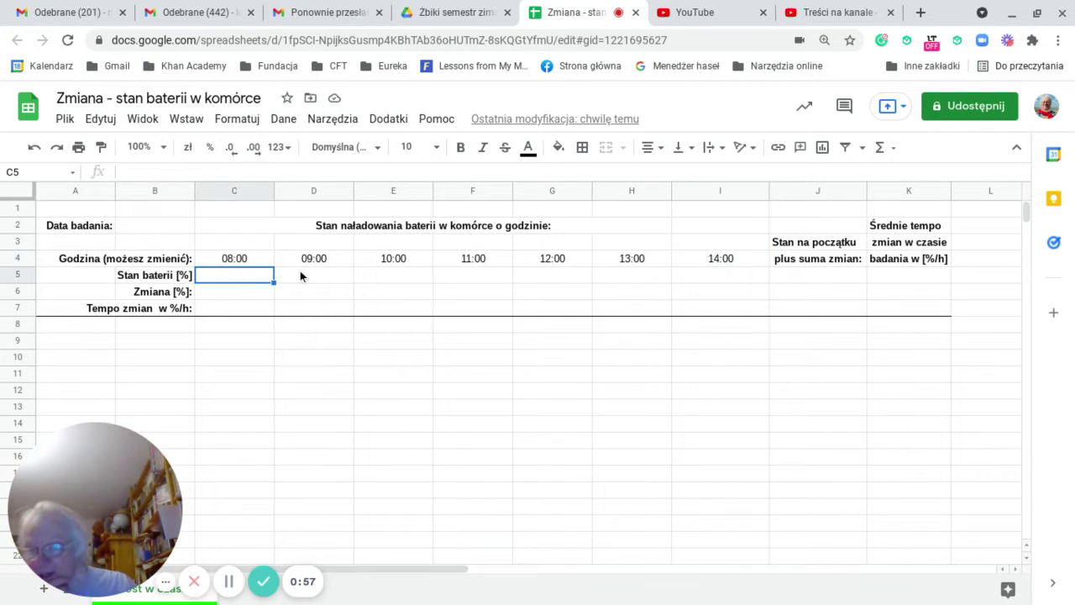
left_click(301, 277)
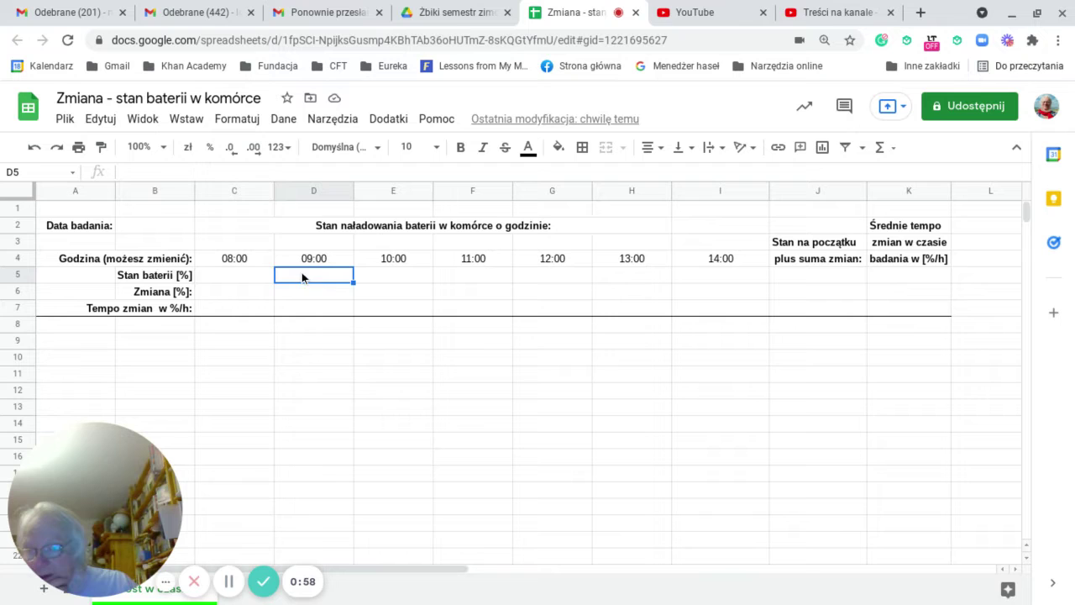
left_click(391, 278)
left_click(479, 279)
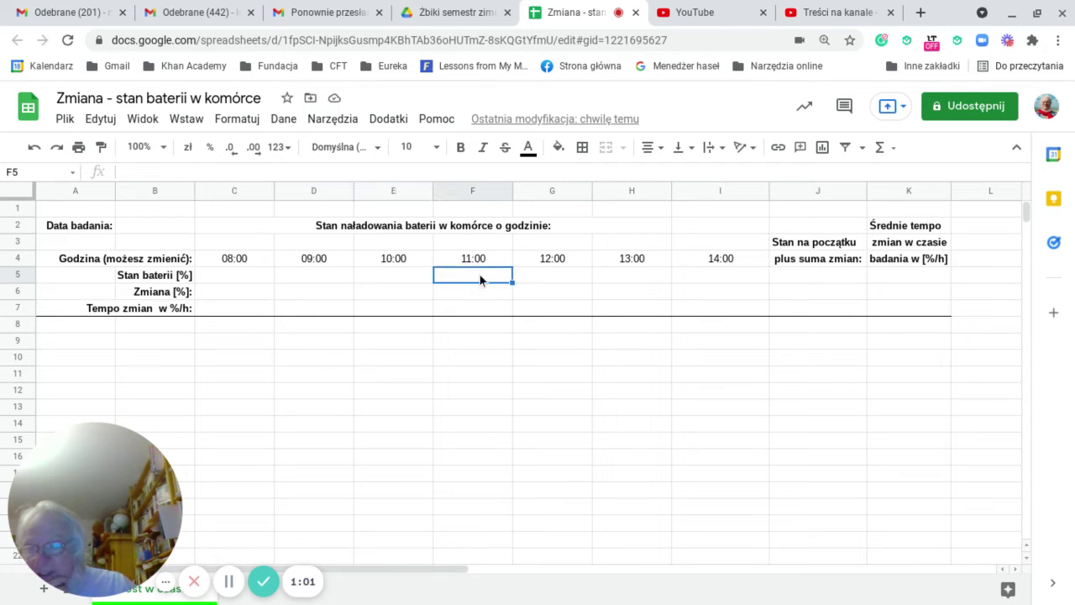
left_click(546, 280)
left_click(621, 278)
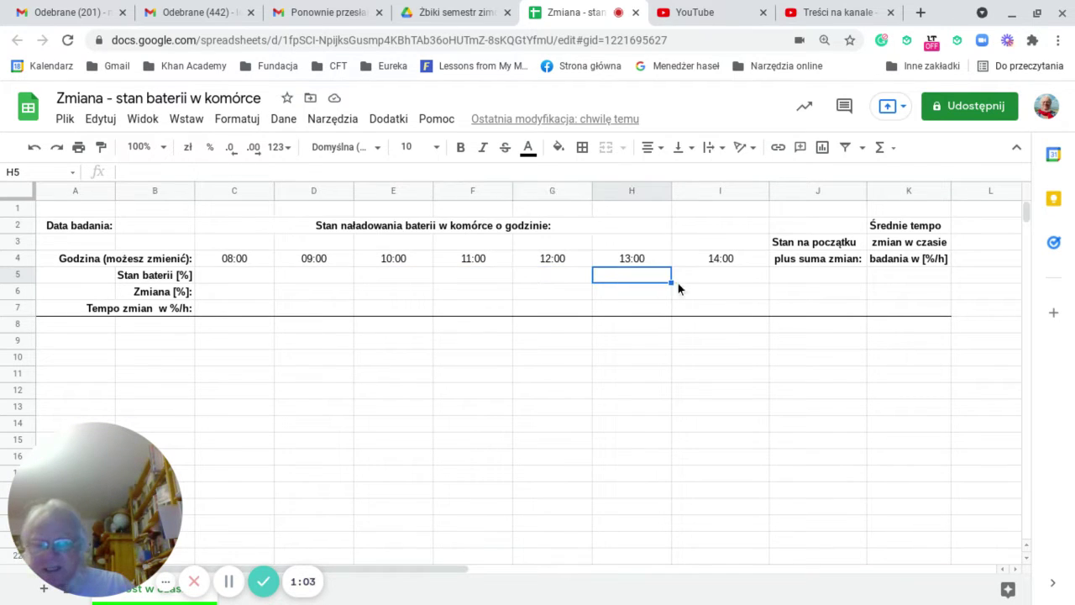
left_click(693, 281)
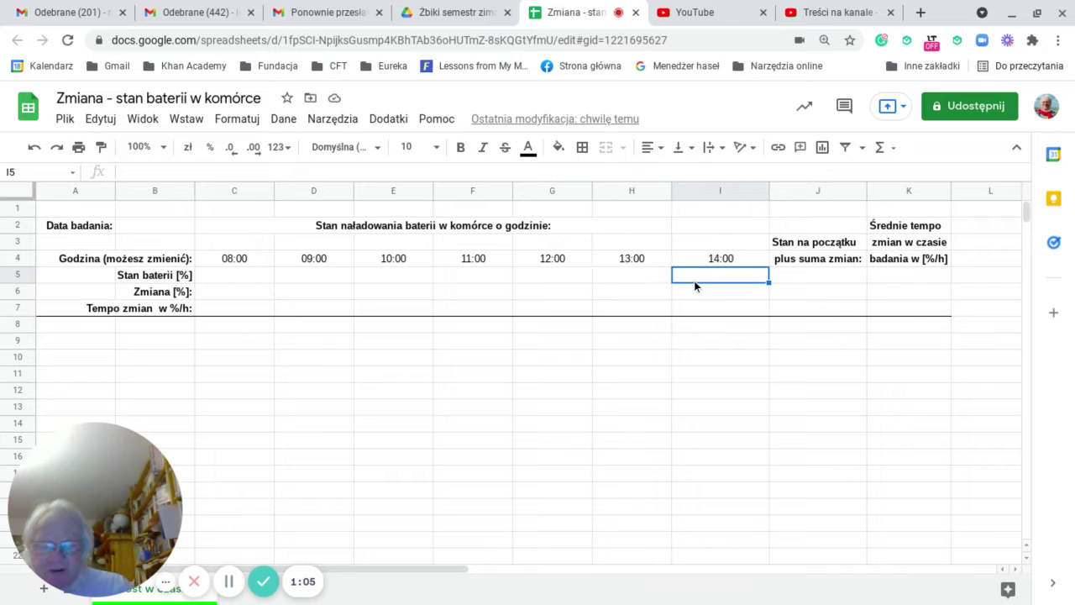
Insert one column after column I and enter 15:00 as its hour heading in J4
left_click(693, 189)
right_click(693, 190)
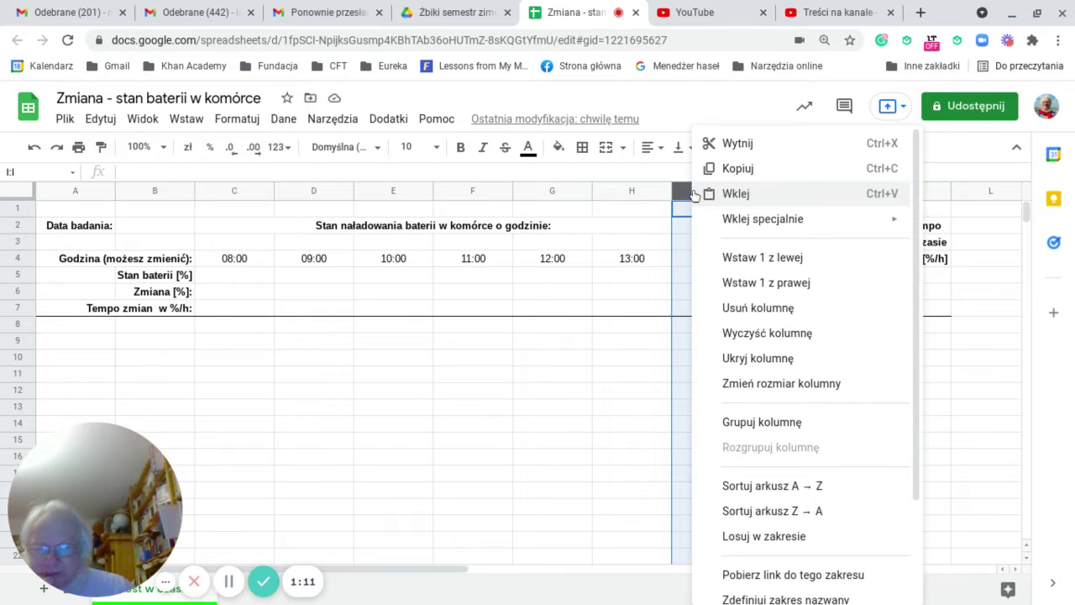
left_click(734, 284)
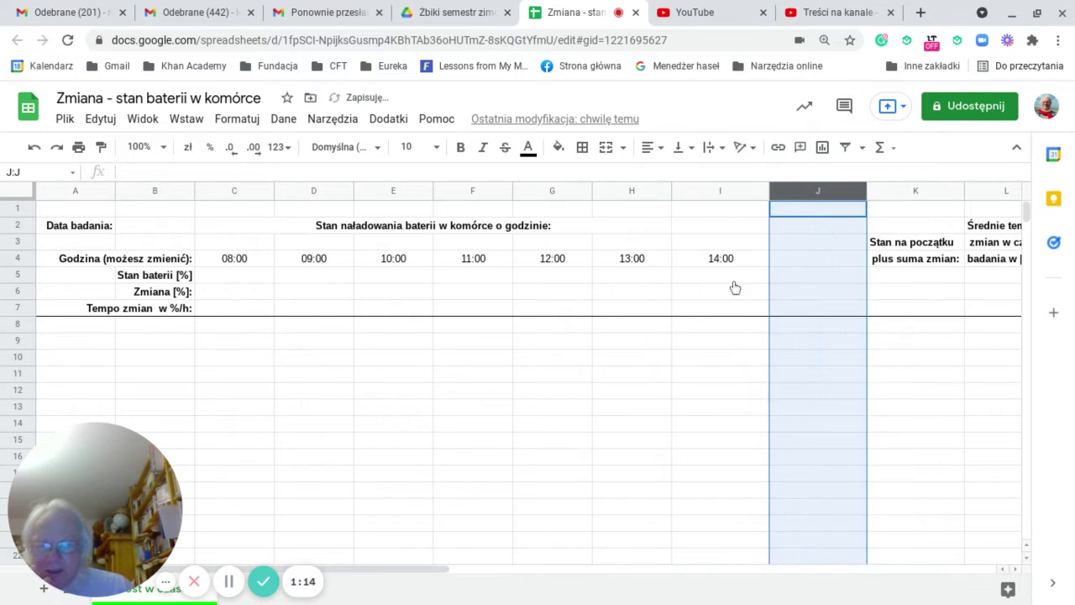
left_click(792, 252)
type("15:00")
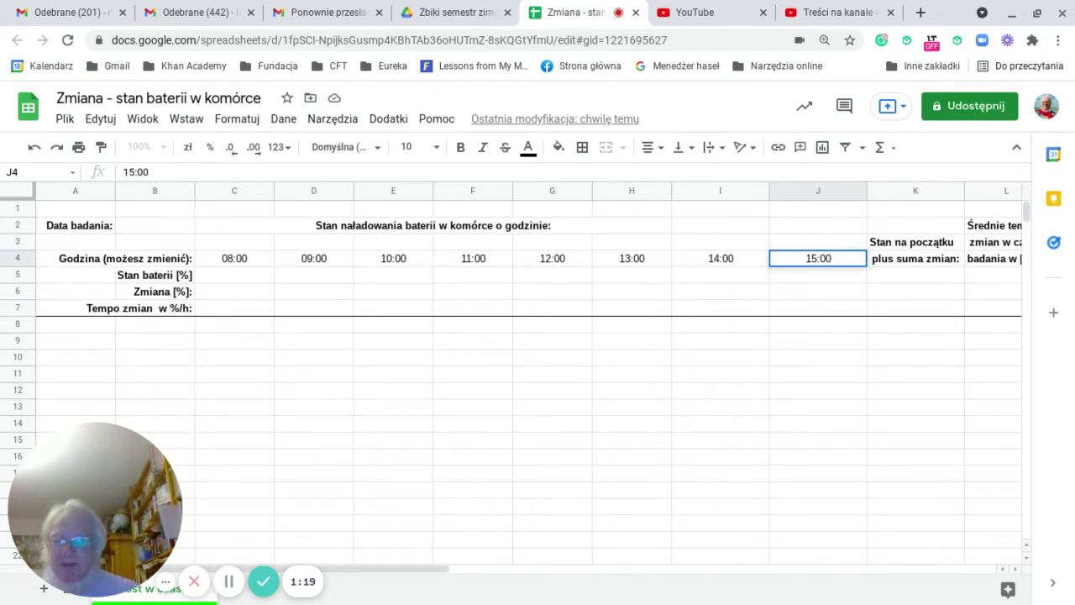
key("Return")
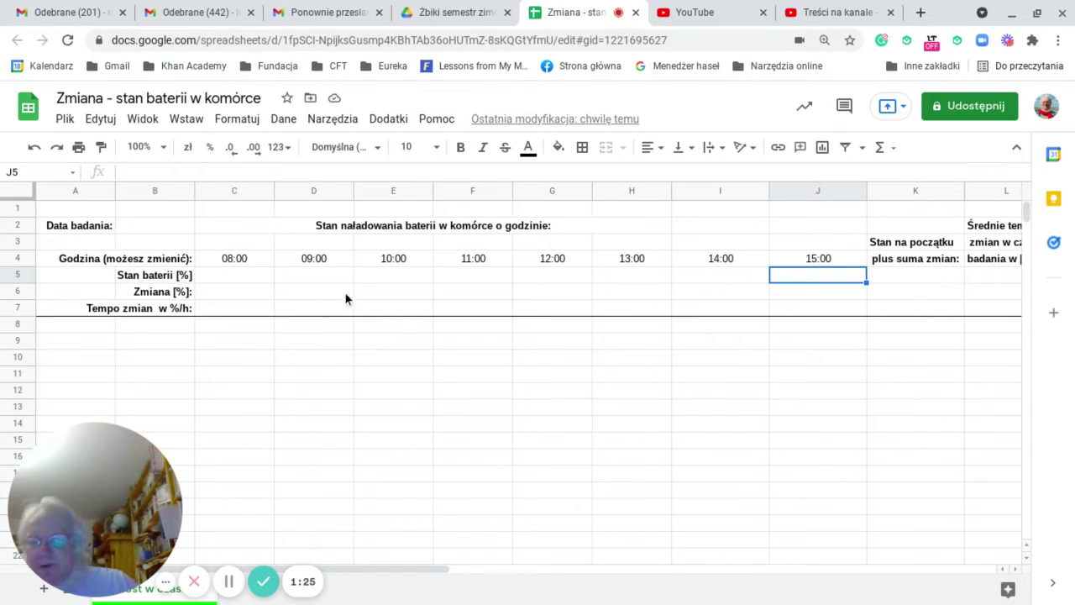
Center the battery state cells C5:J5 horizontally
left_click_drag(243, 274, 820, 274)
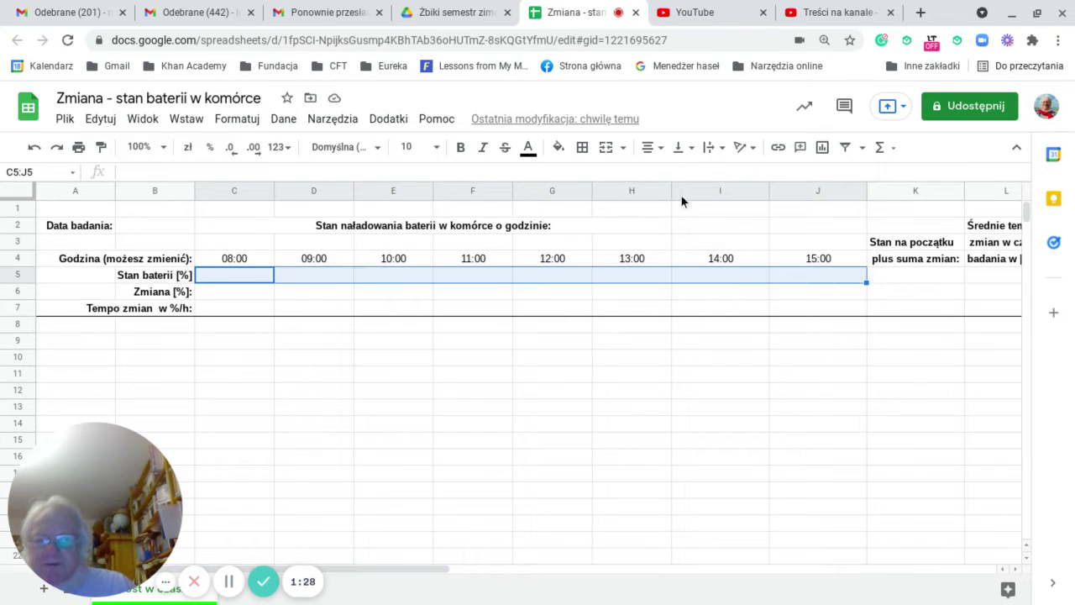
left_click(660, 150)
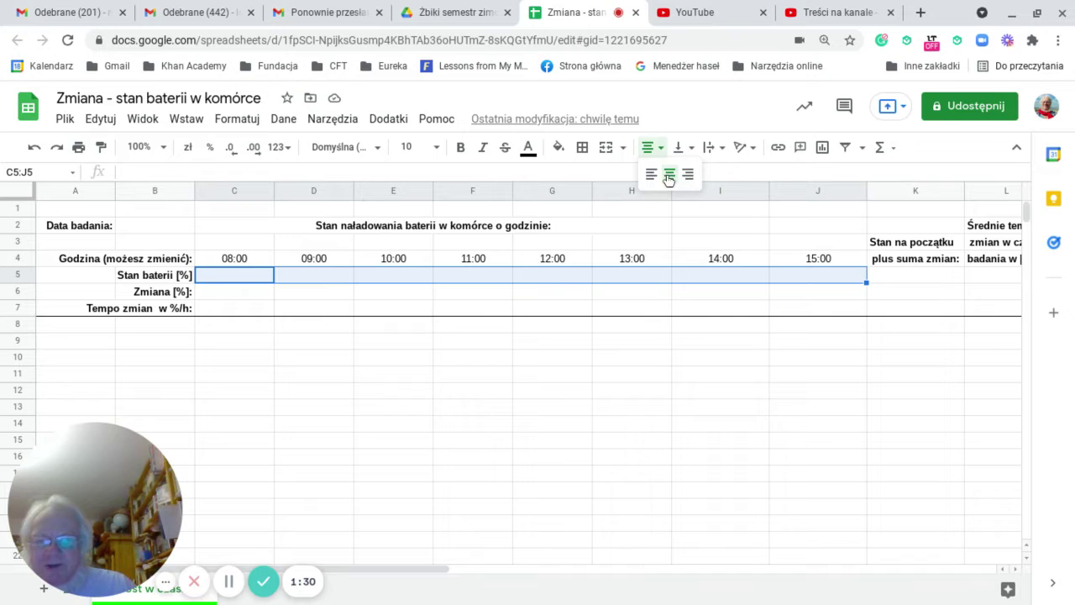
left_click(668, 177)
left_click(497, 359)
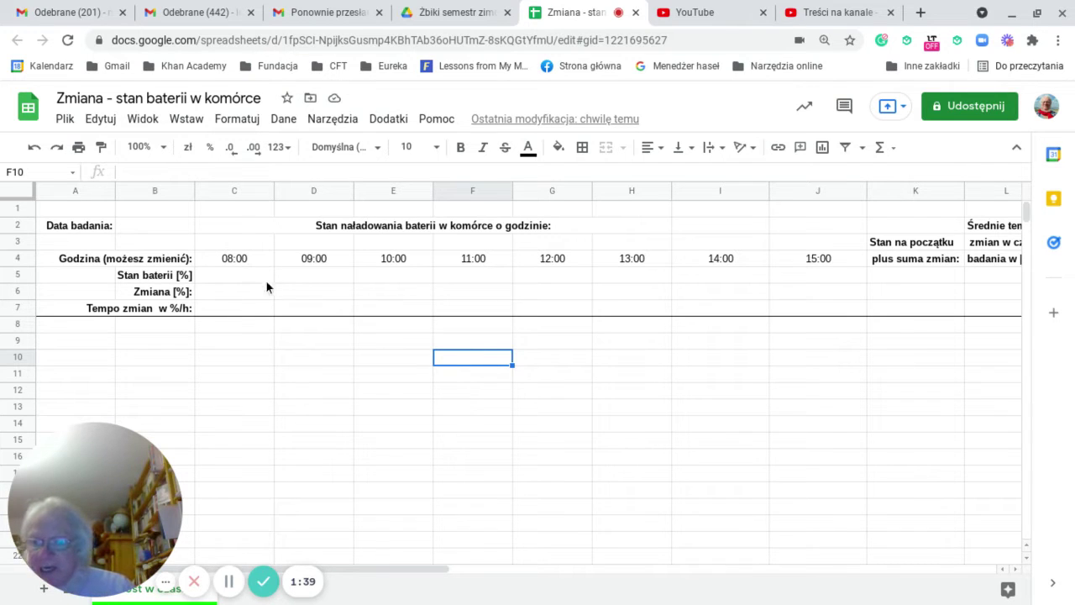
left_click(287, 291)
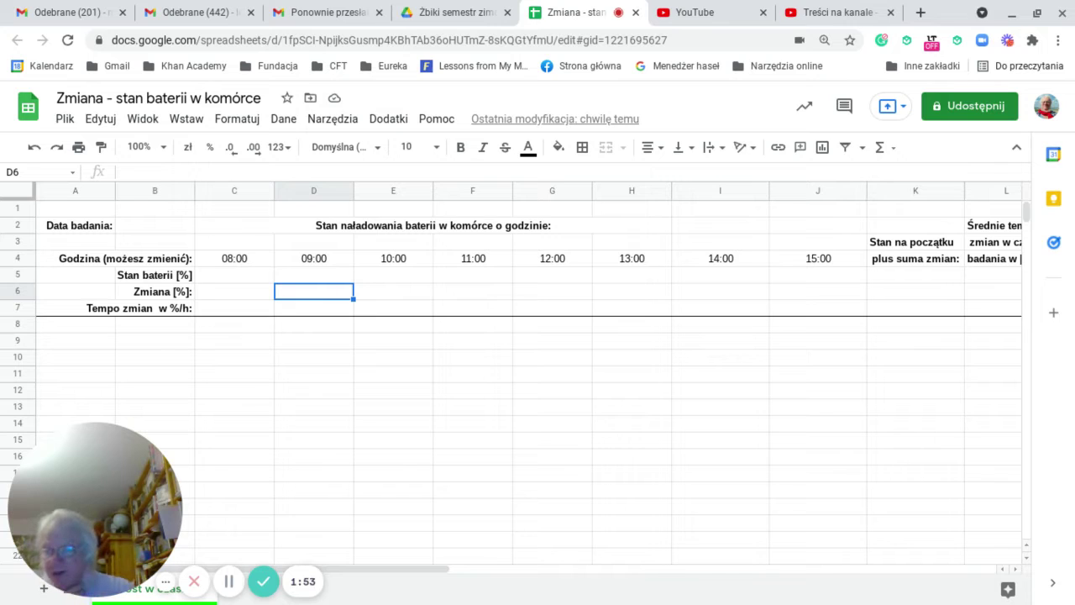
left_click(385, 290)
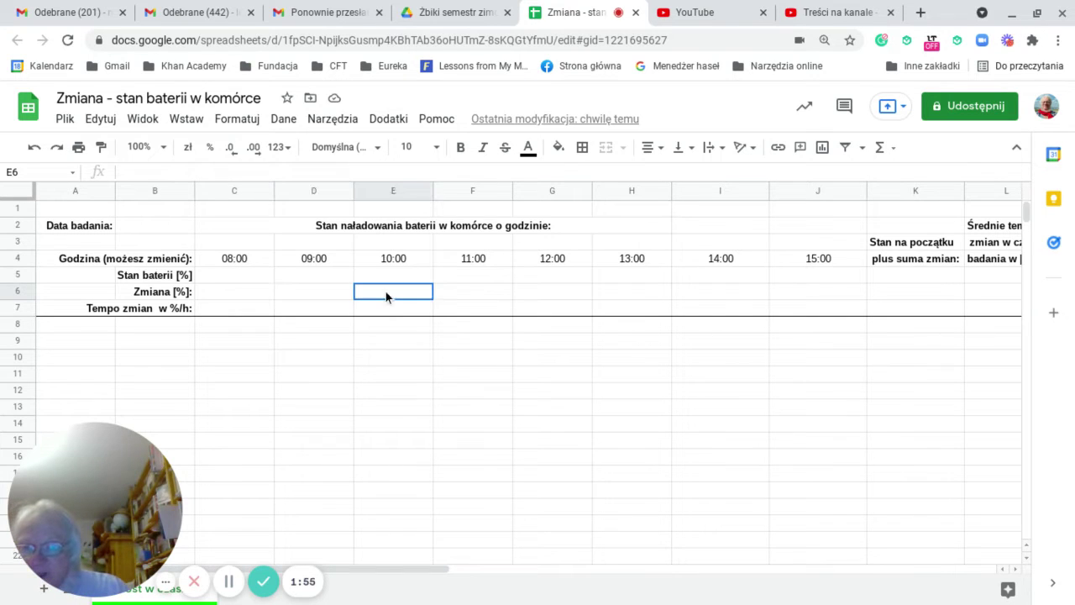
left_click(479, 293)
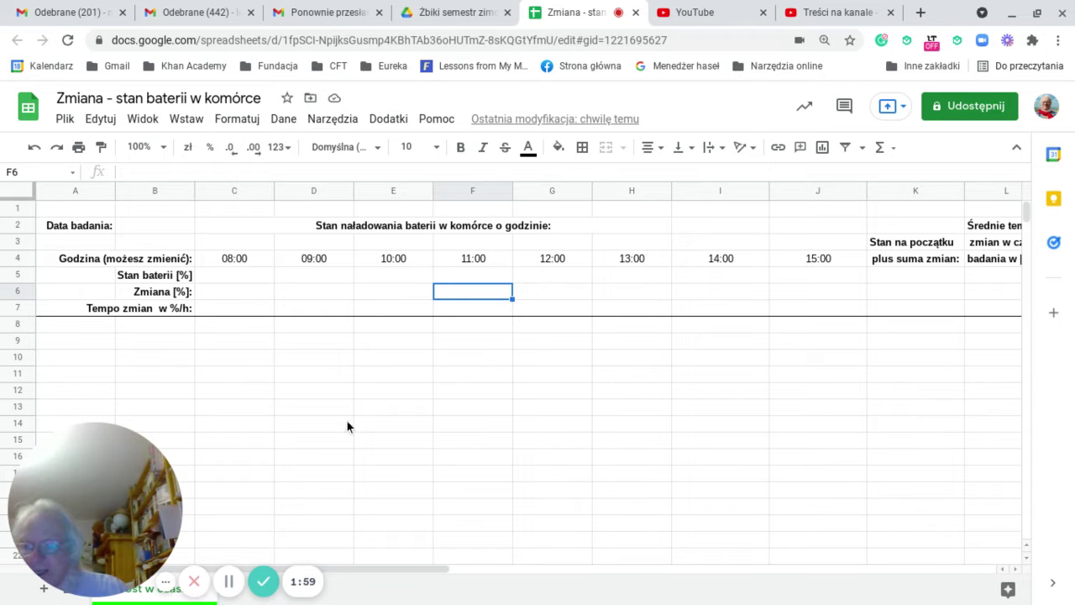
left_click(290, 293)
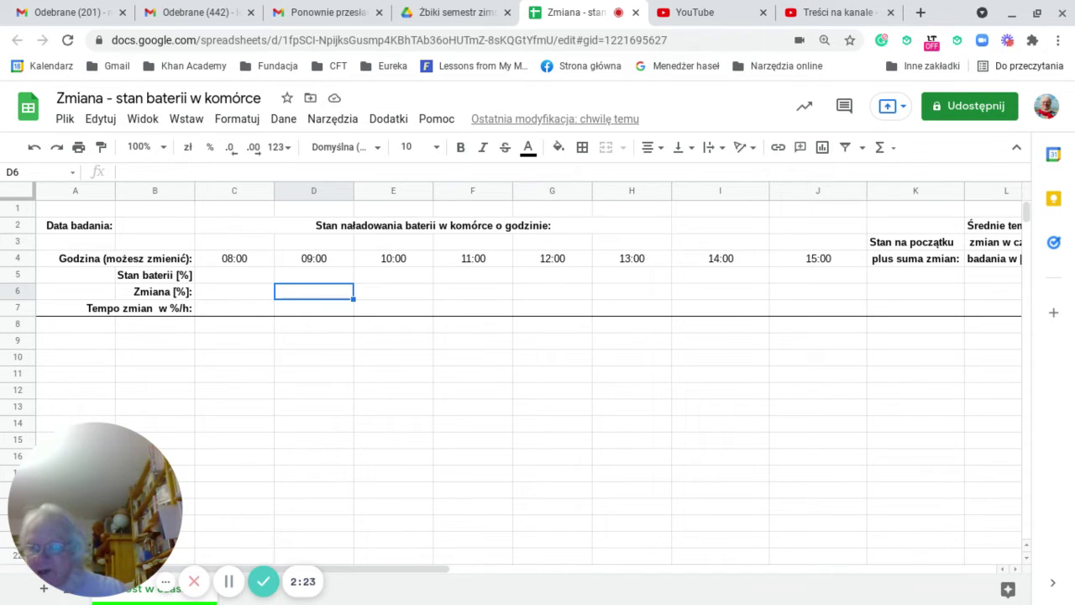
Change the hour heading in cell D4 to 08:45:00
left_click(310, 261)
left_click(214, 173)
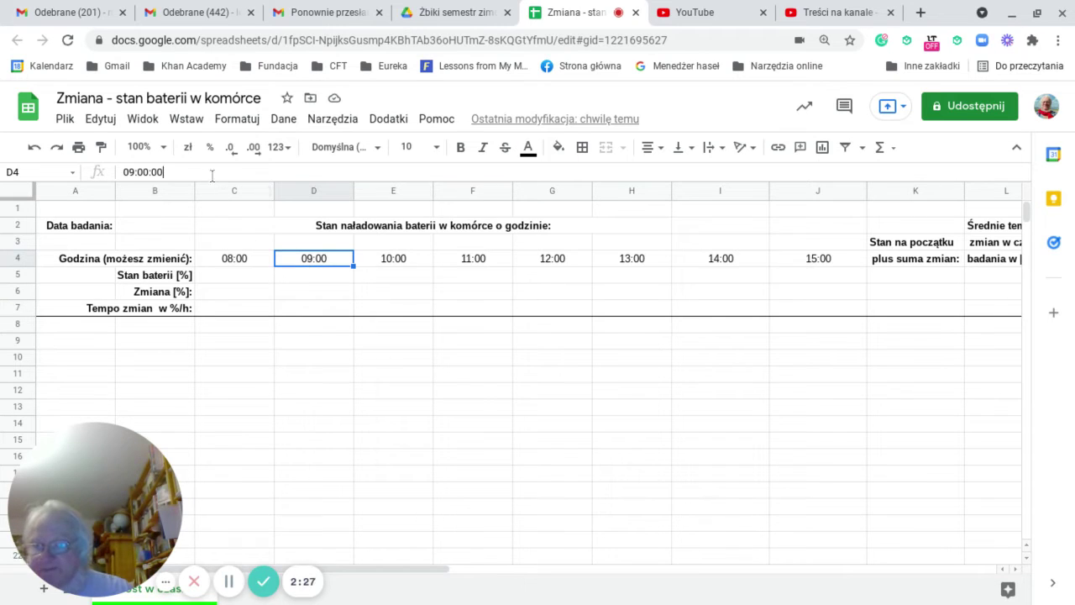
left_click(151, 171)
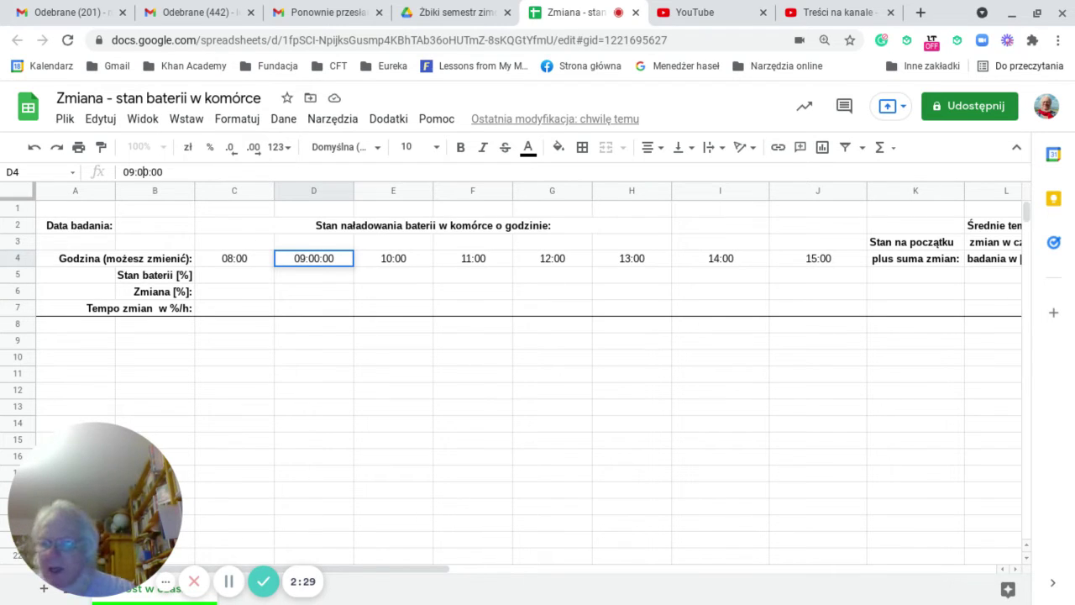
left_click(134, 172)
key("BackSpace")
type("8")
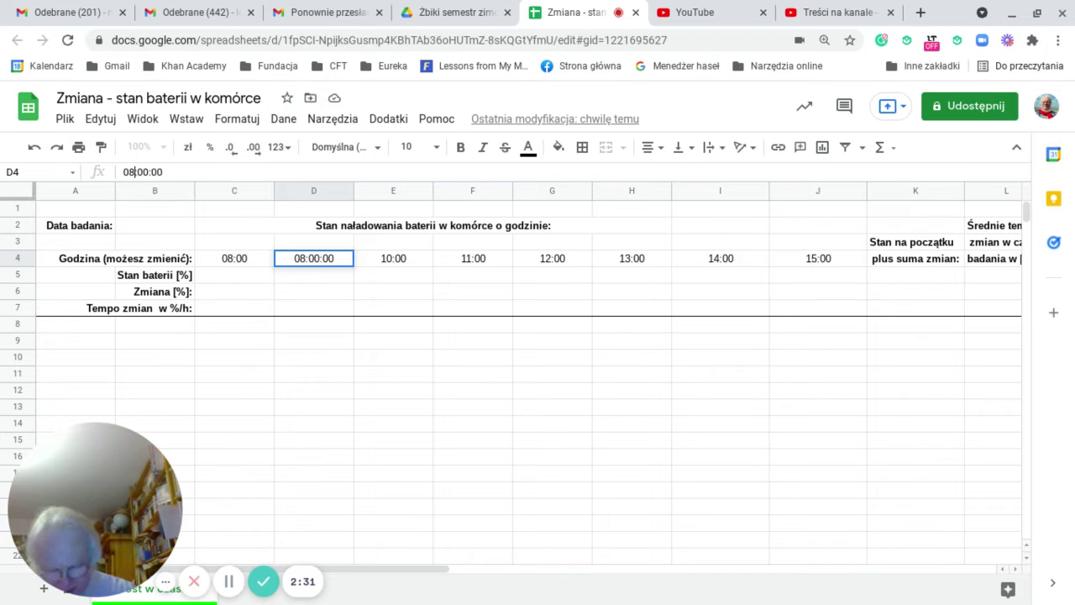
left_click(150, 171)
key("BackSpace")
key("BackSpace")
key("BackSpace")
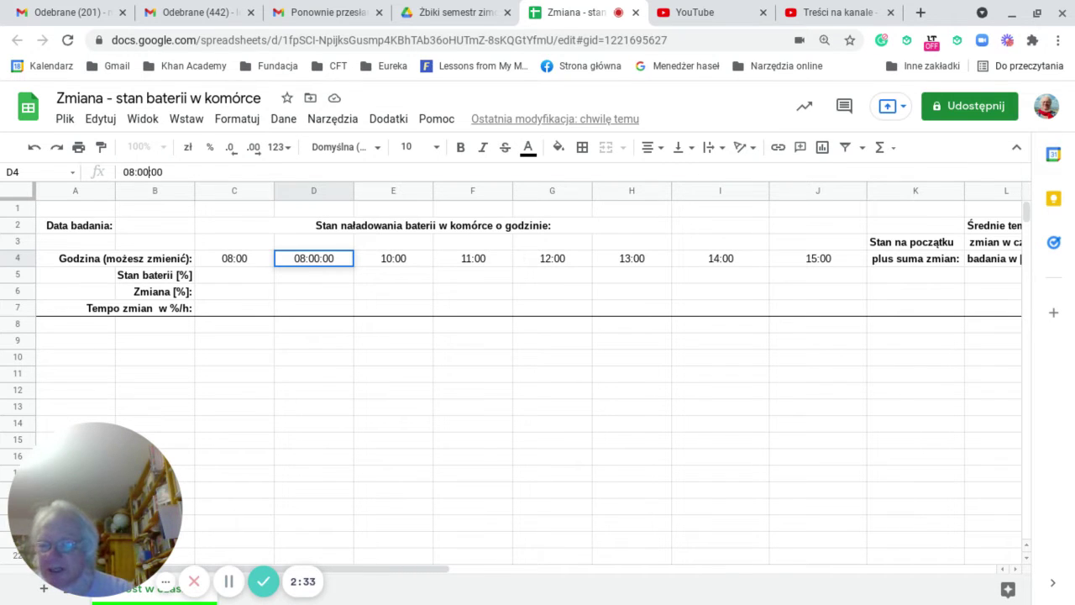
type("45")
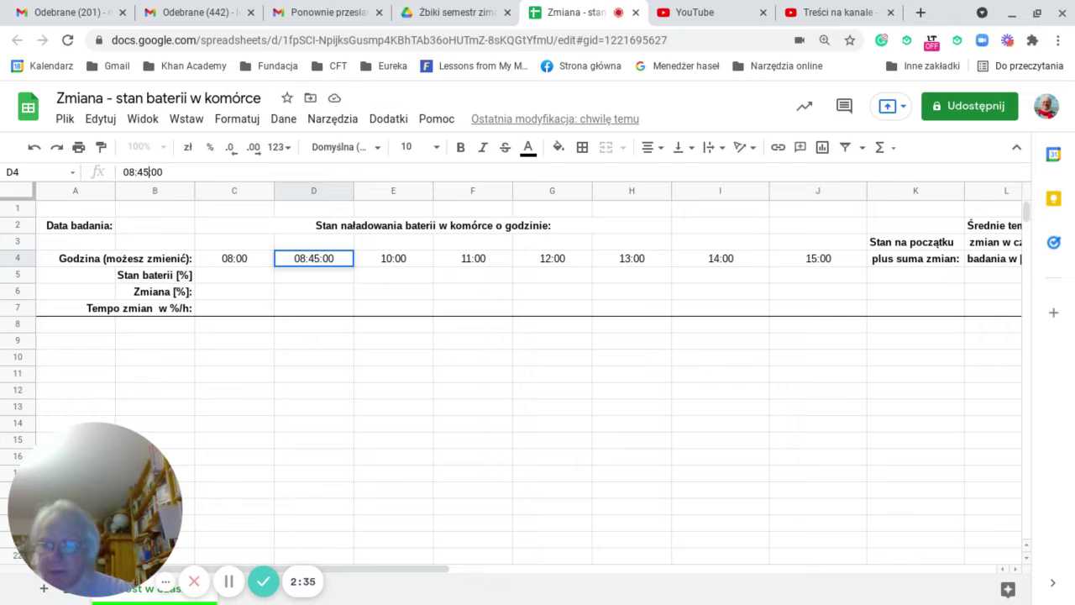
key("Return")
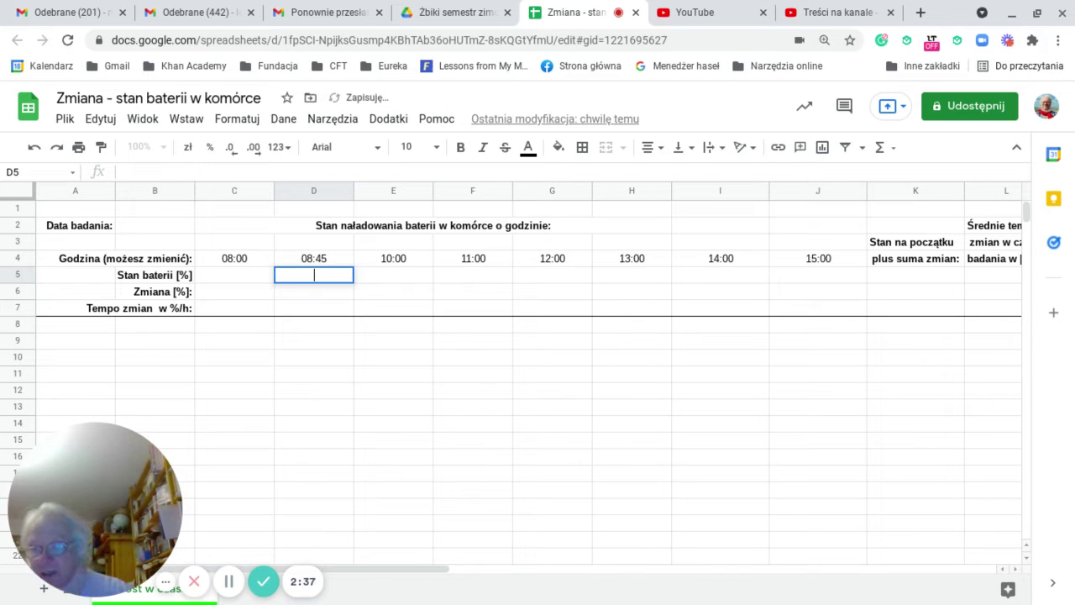
left_click(291, 289)
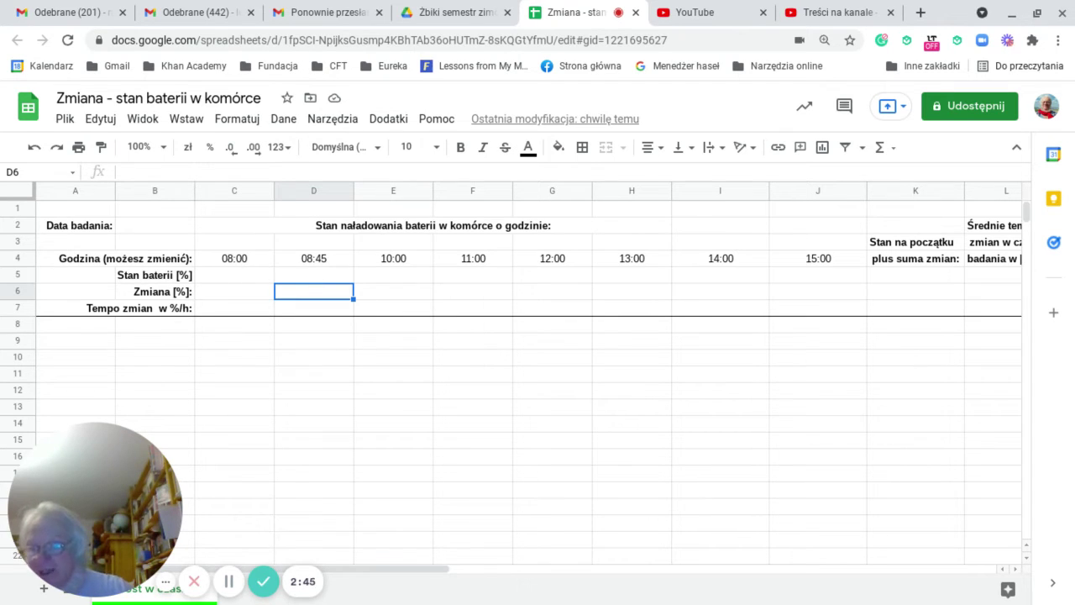
left_click(302, 305)
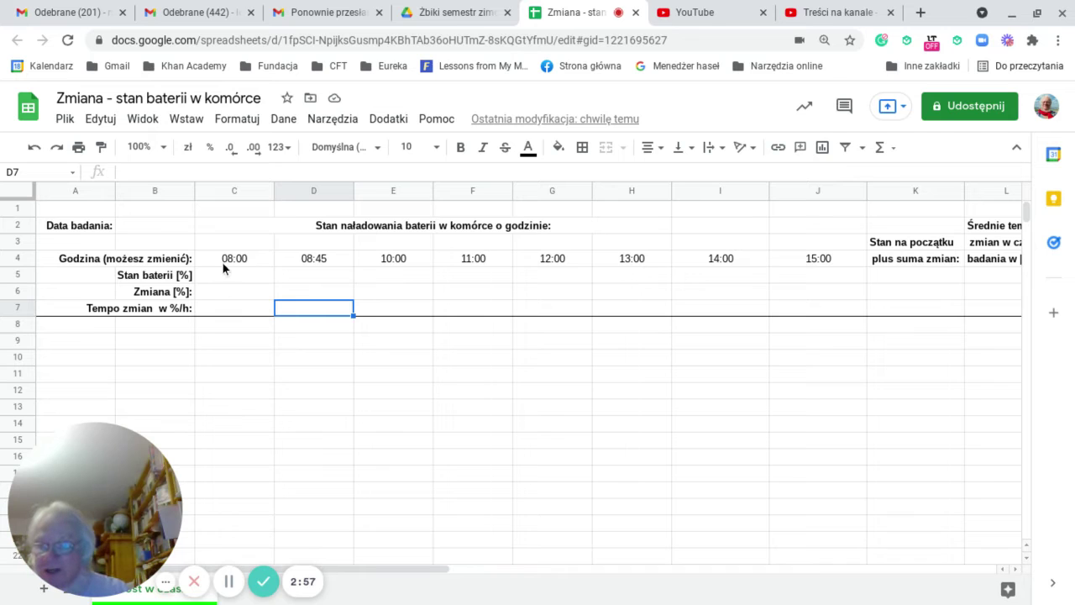
left_click(300, 262)
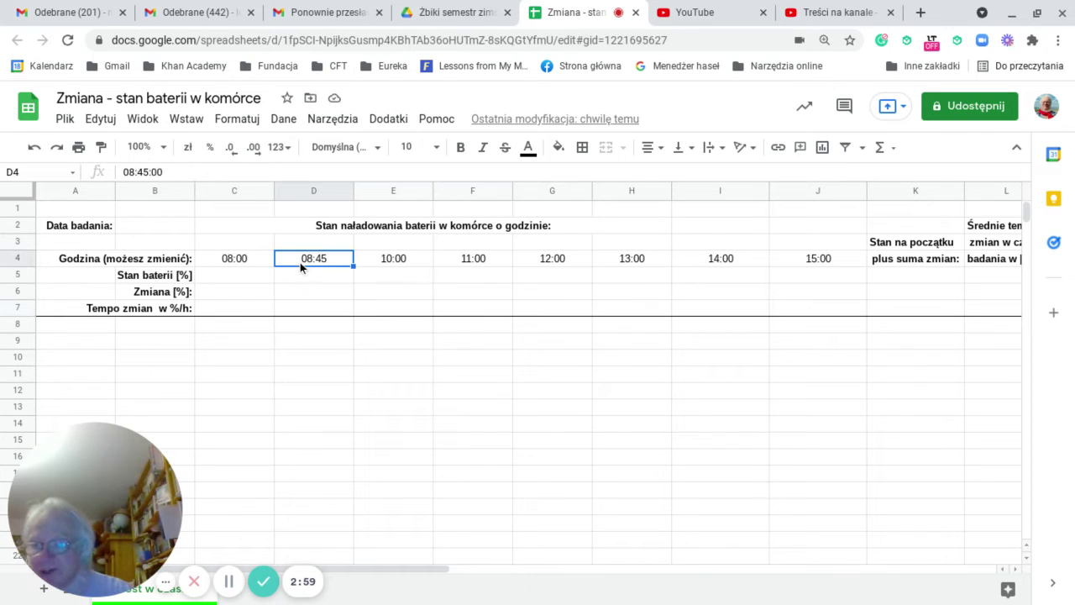
Change the hour heading in cell D4 to 09:00:00
left_click(128, 171)
key("Delete")
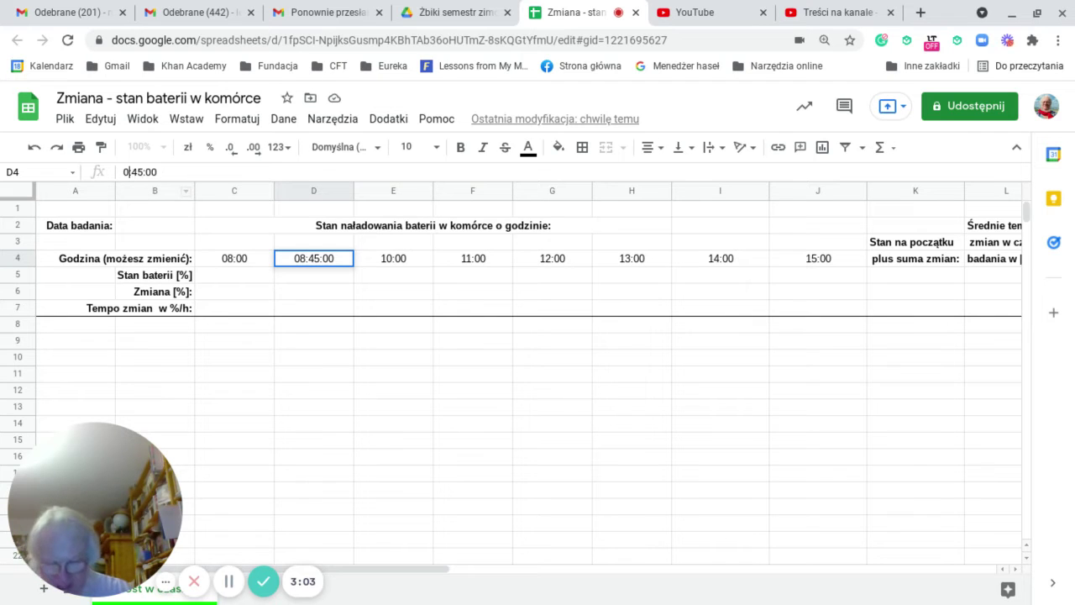
type("9")
key("Right")
key("Right")
key("Right")
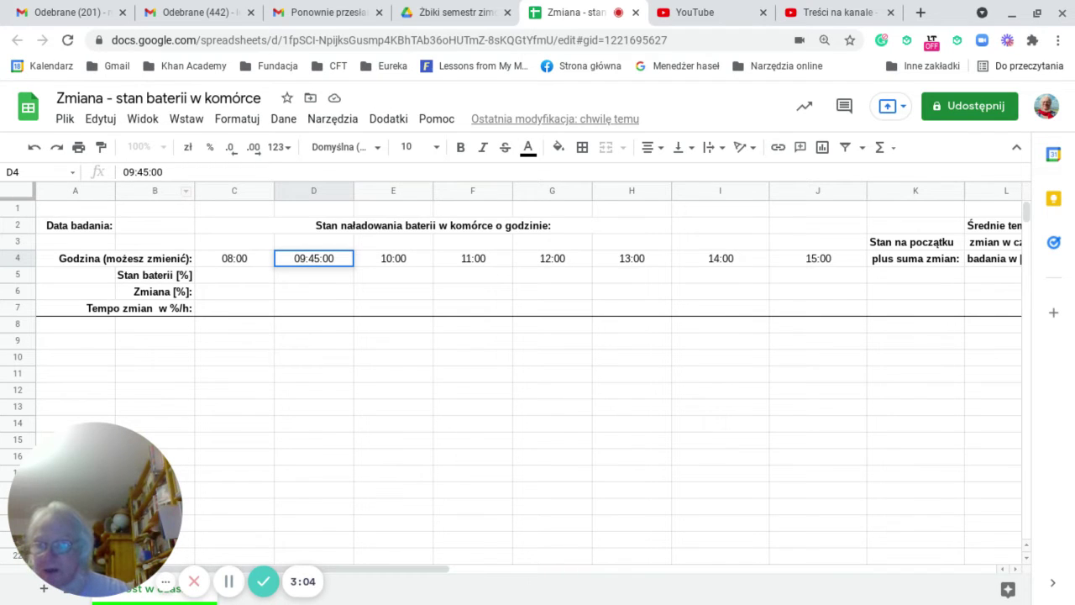
key("BackSpace")
key("BackSpace")
type("00")
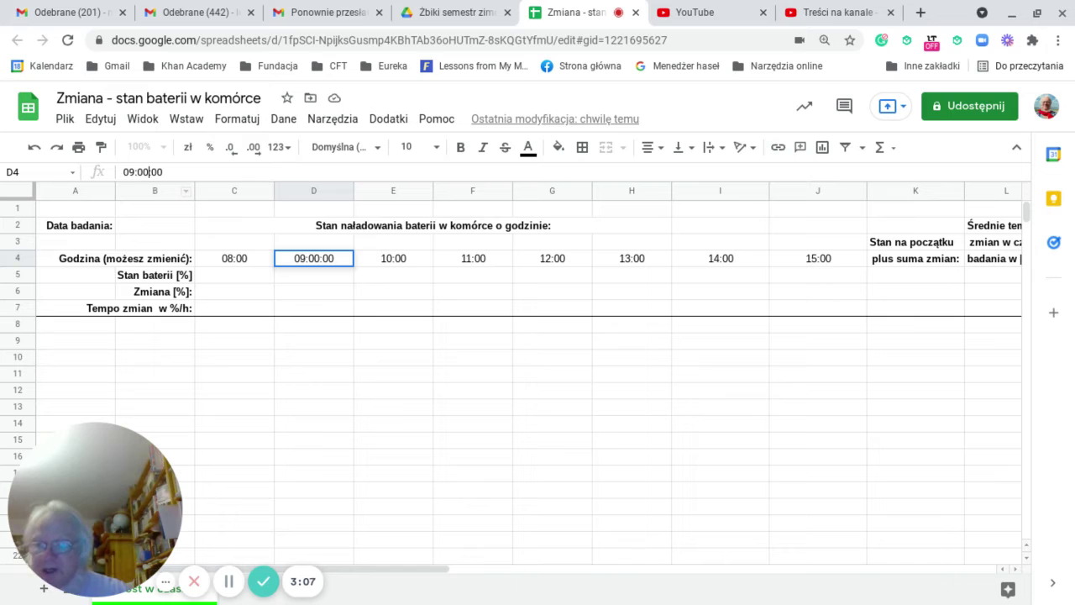
key("Return")
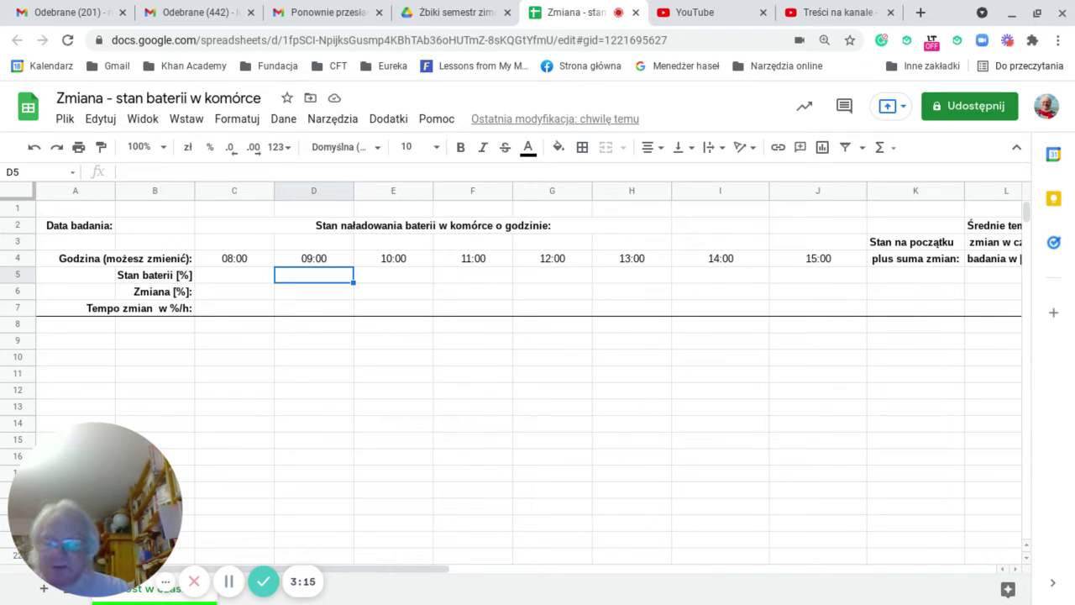
Review the summary columns K and L for the starting level plus sum of changes and the average rate of change
left_click(903, 272)
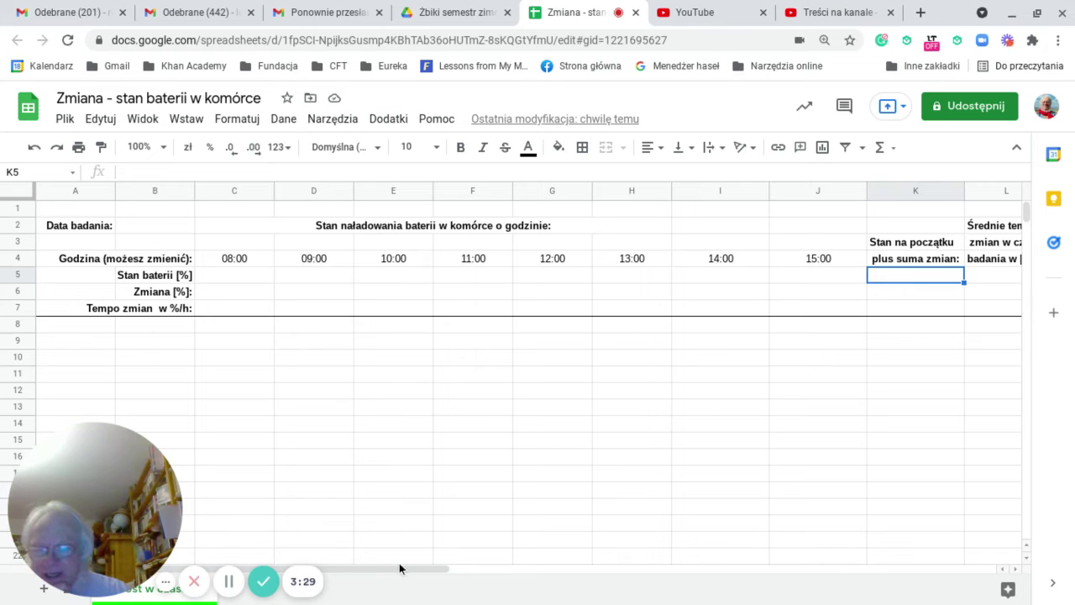
mouse_move(398, 568)
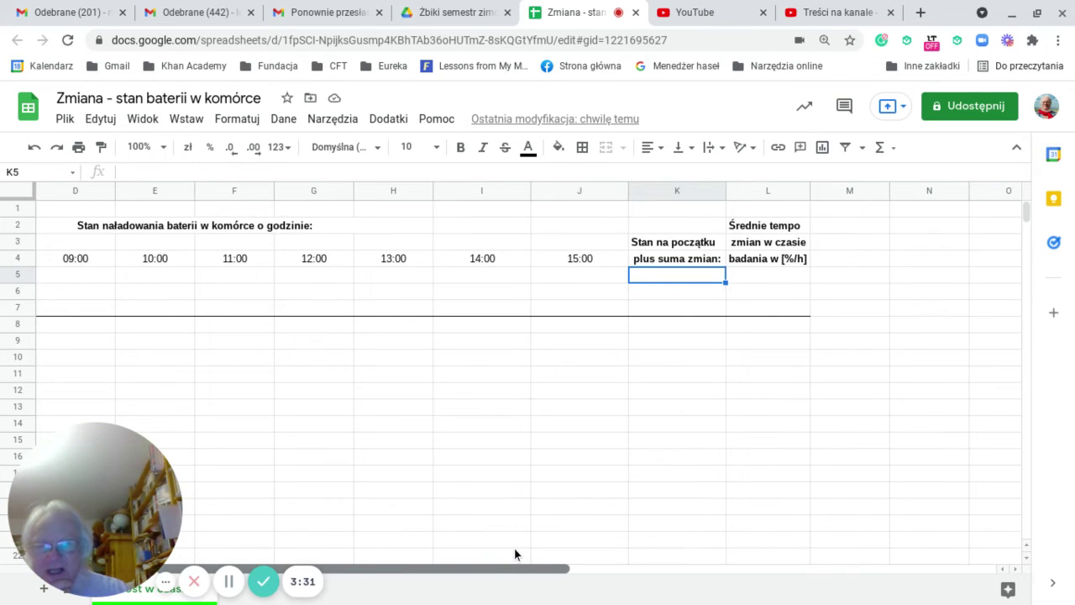
scroll(514, 548, "left", 2)
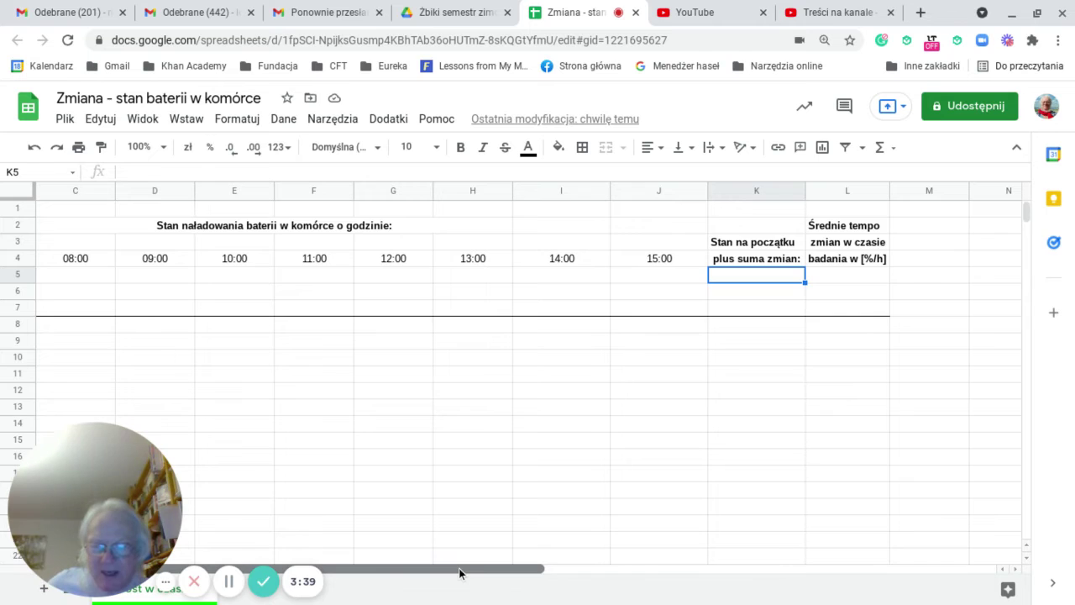
left_click_drag(458, 568, 357, 566)
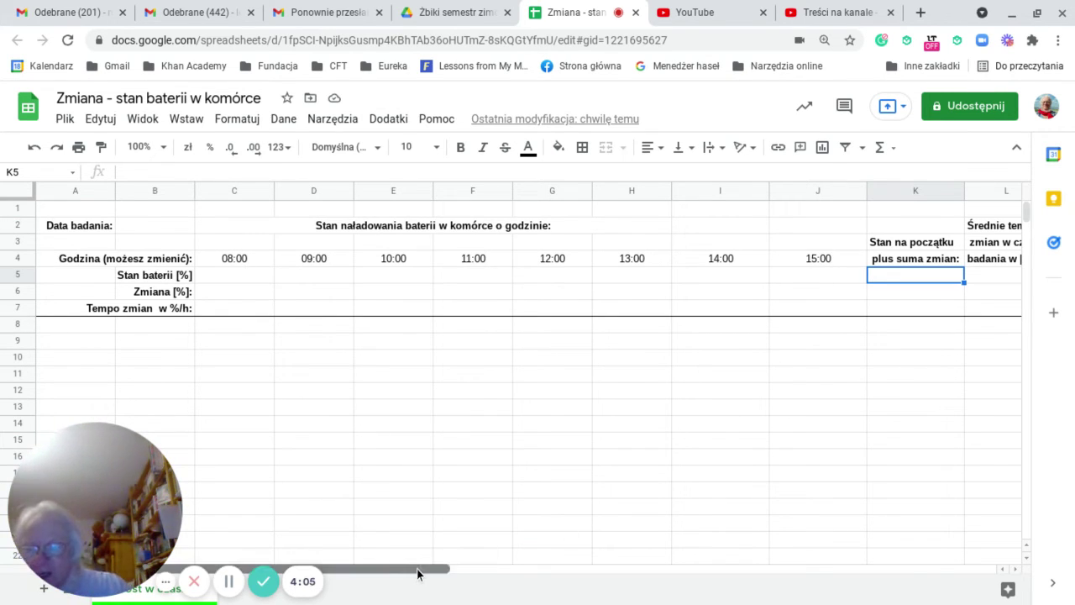
left_click_drag(480, 567, 446, 570)
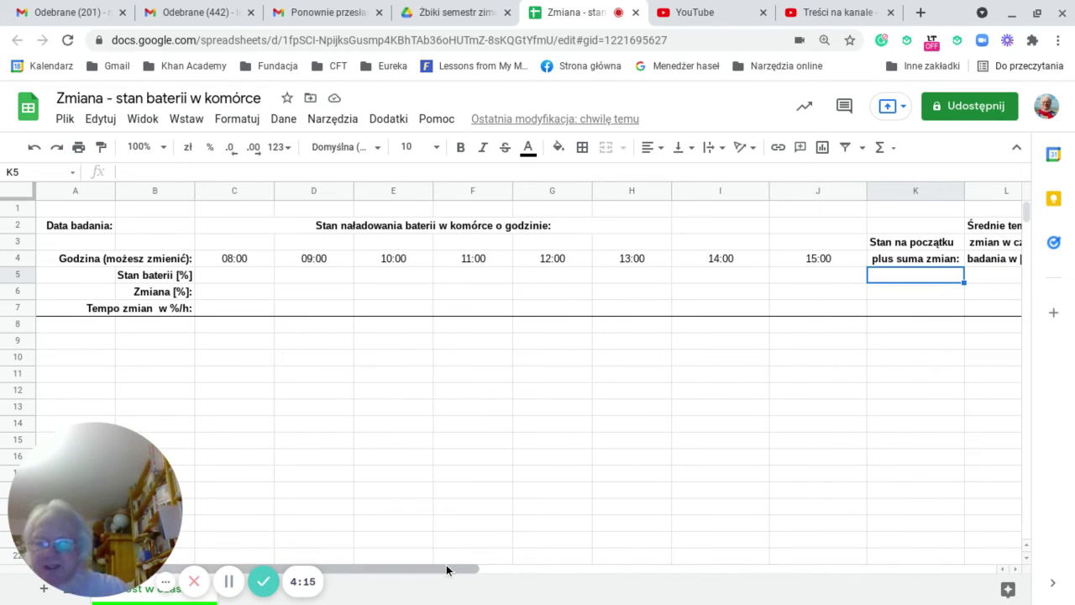